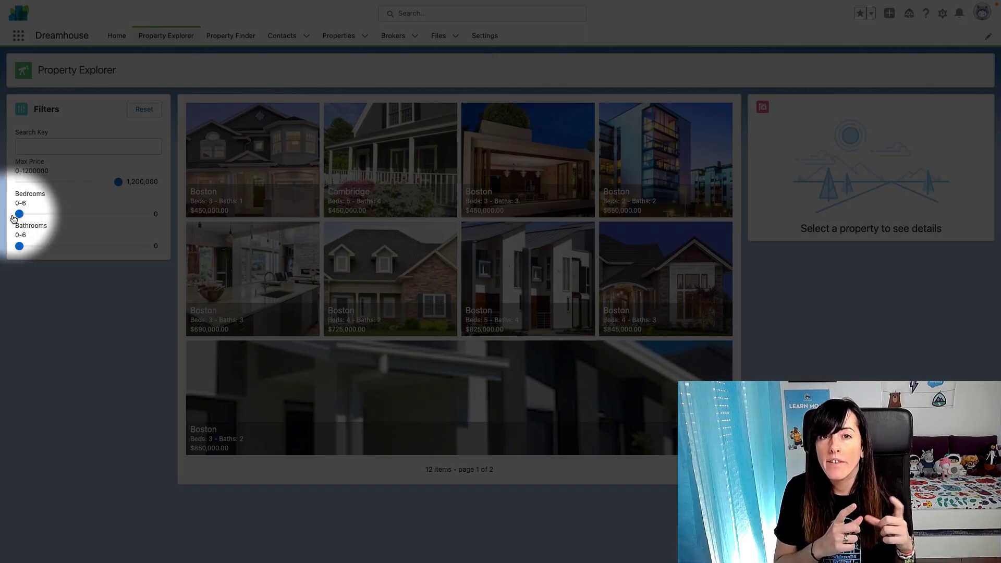
Filter listings to four or more bedrooms and open the Heart of Harvard Square record
left_click_drag(19, 214, 101, 218)
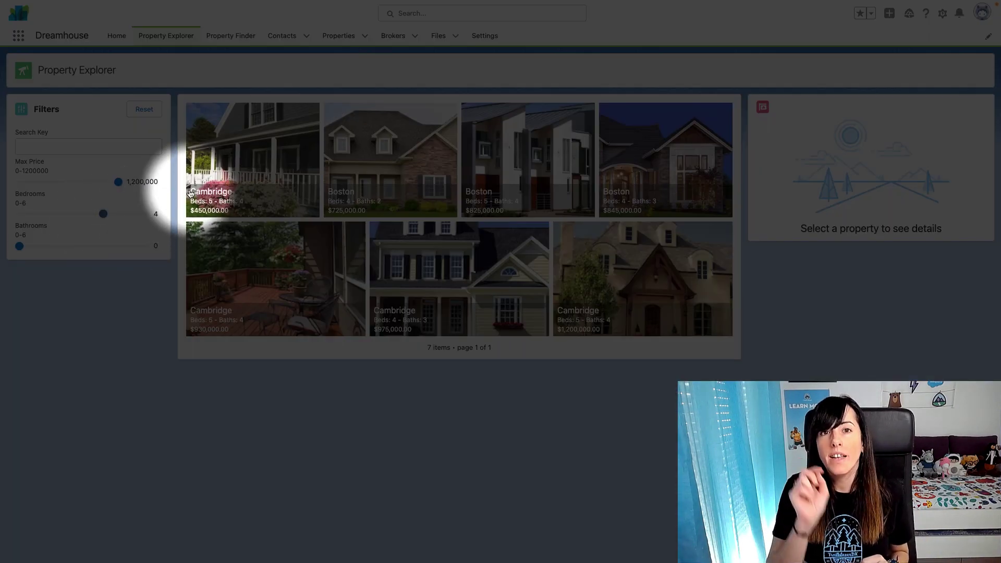
left_click(241, 174)
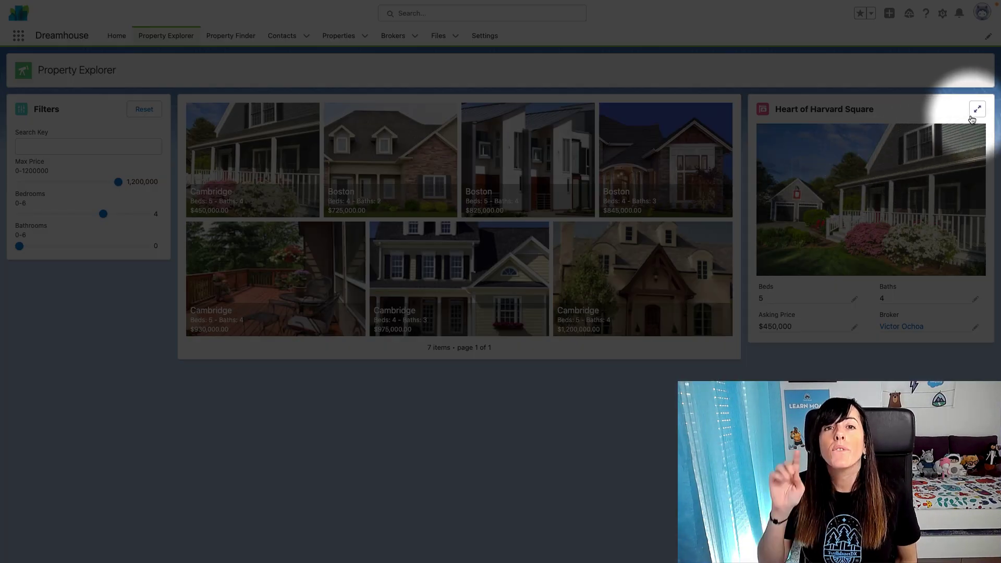
left_click(975, 110)
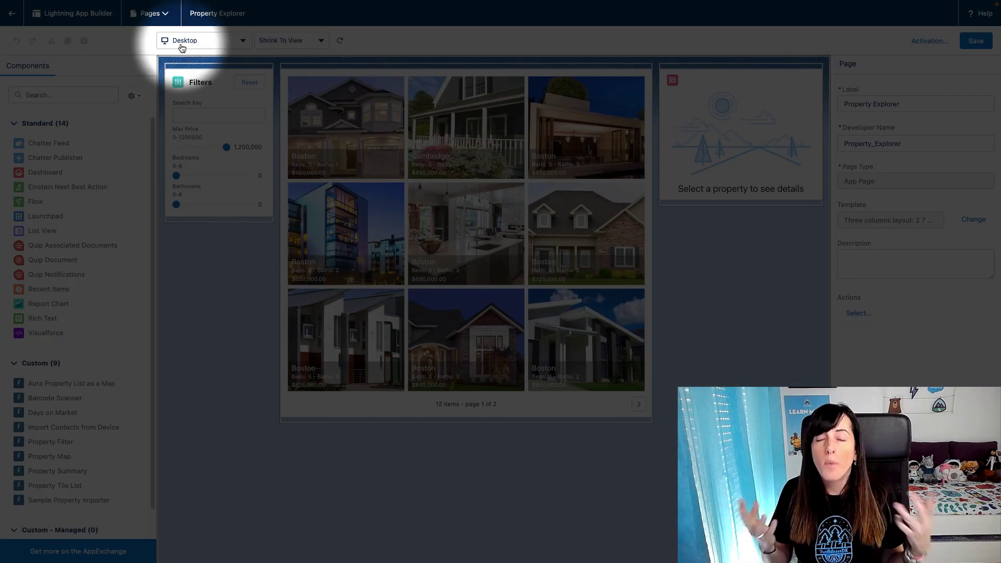
Switch the App Builder canvas preview to the Phone form factor
left_click(185, 45)
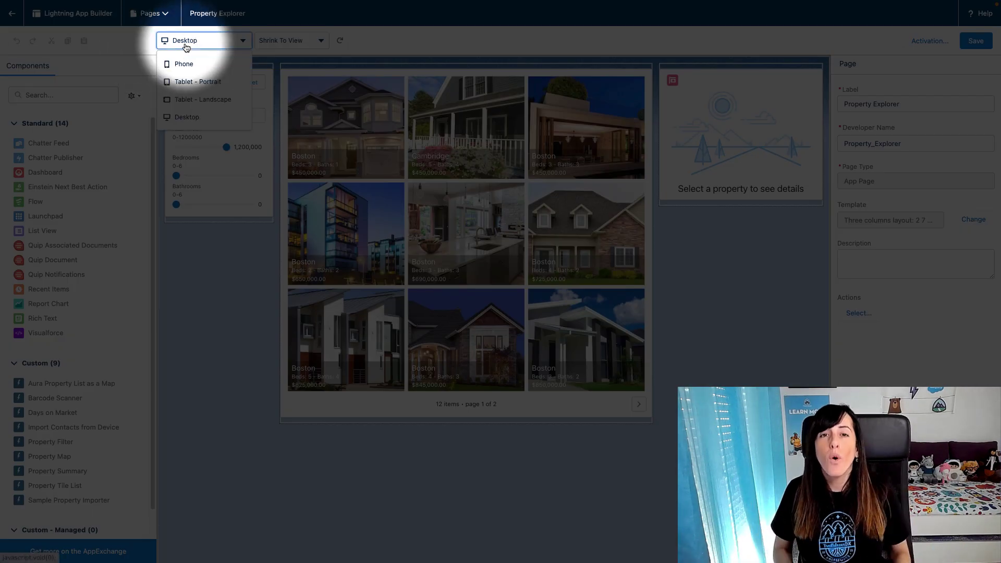
left_click(185, 64)
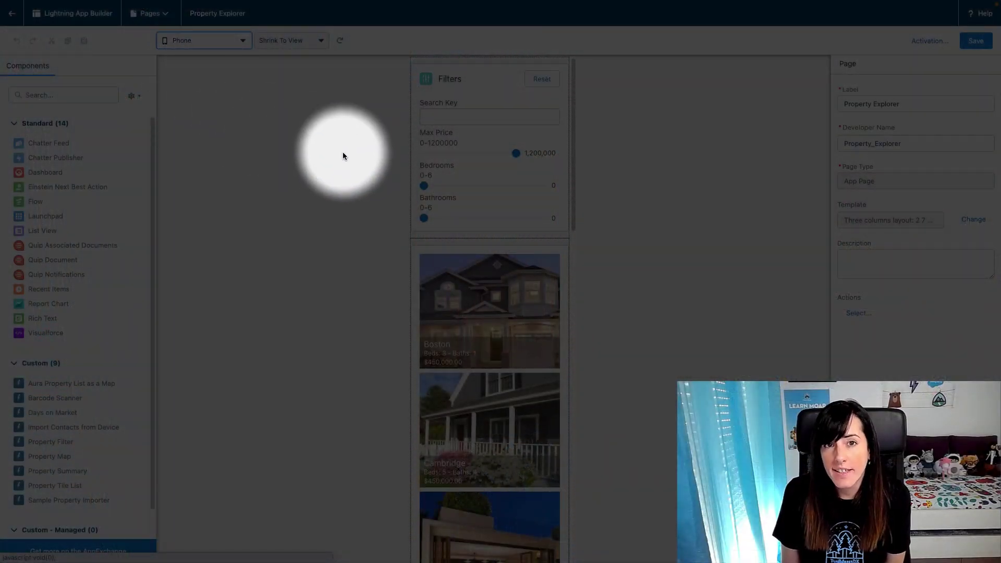
Give Property Summary a visibility filter Device > Form Factor Equal Desktop, then save the page
left_click_drag(576, 212, 587, 542)
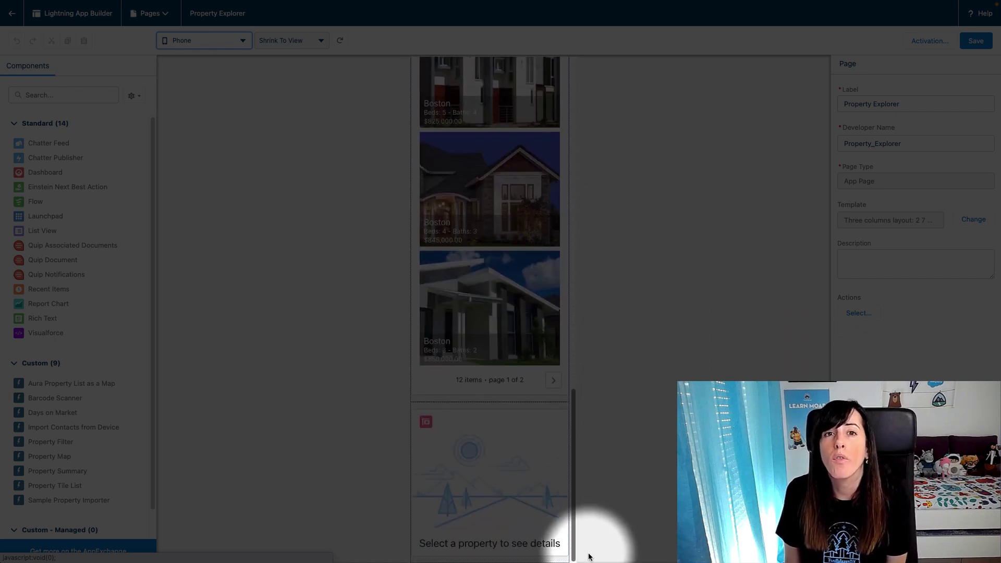
left_click(536, 515)
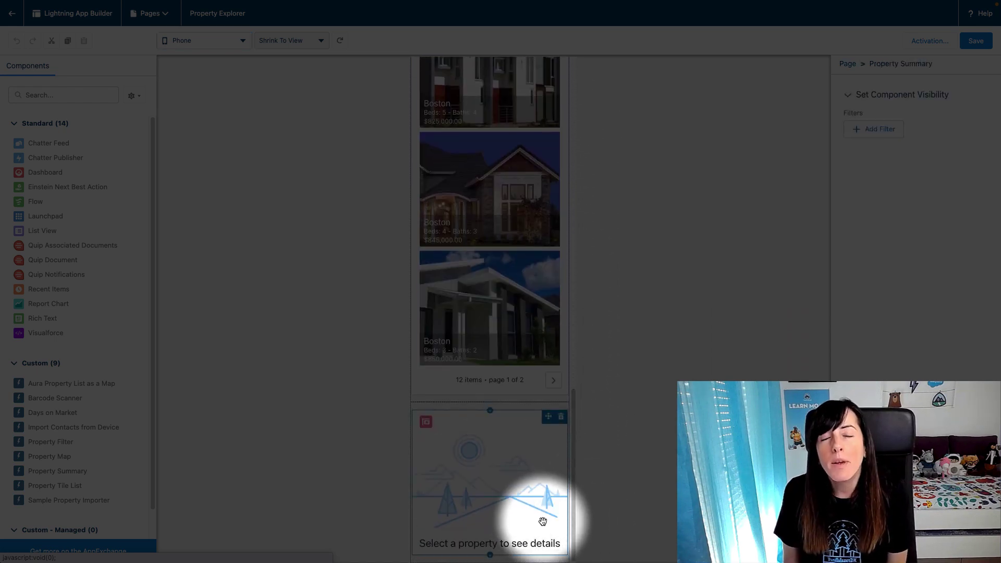
left_click(892, 137)
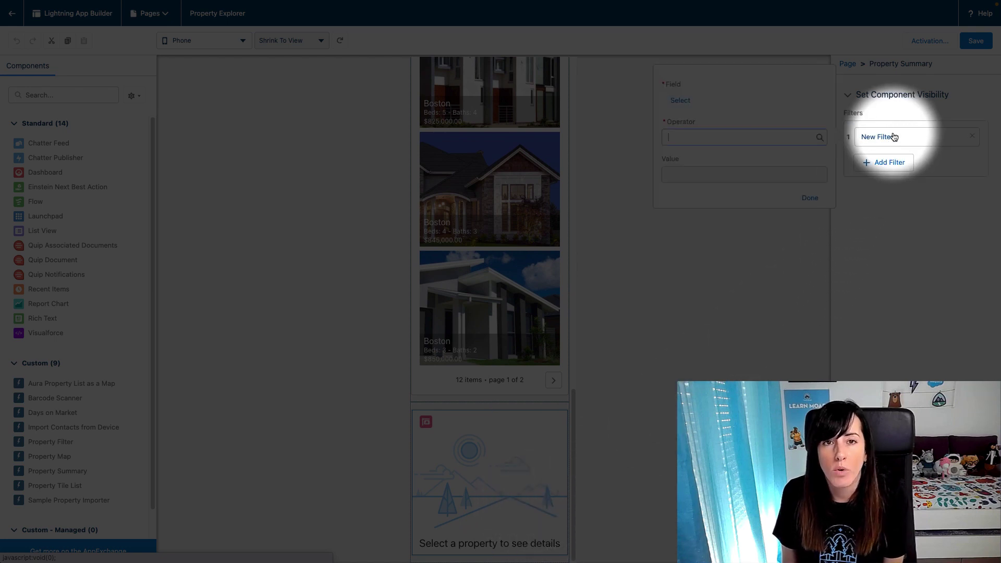
left_click(679, 99)
type("Dev")
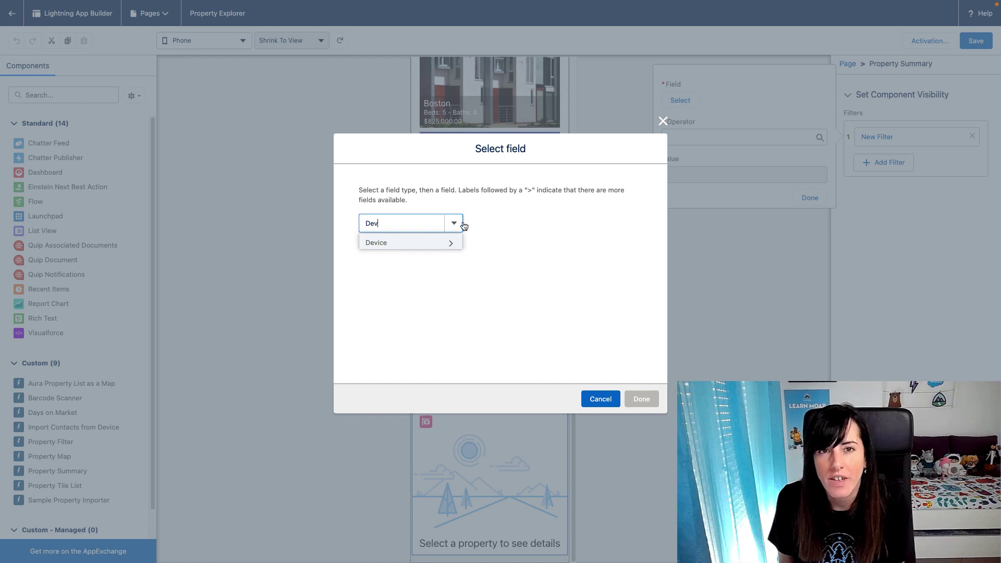
left_click(447, 241)
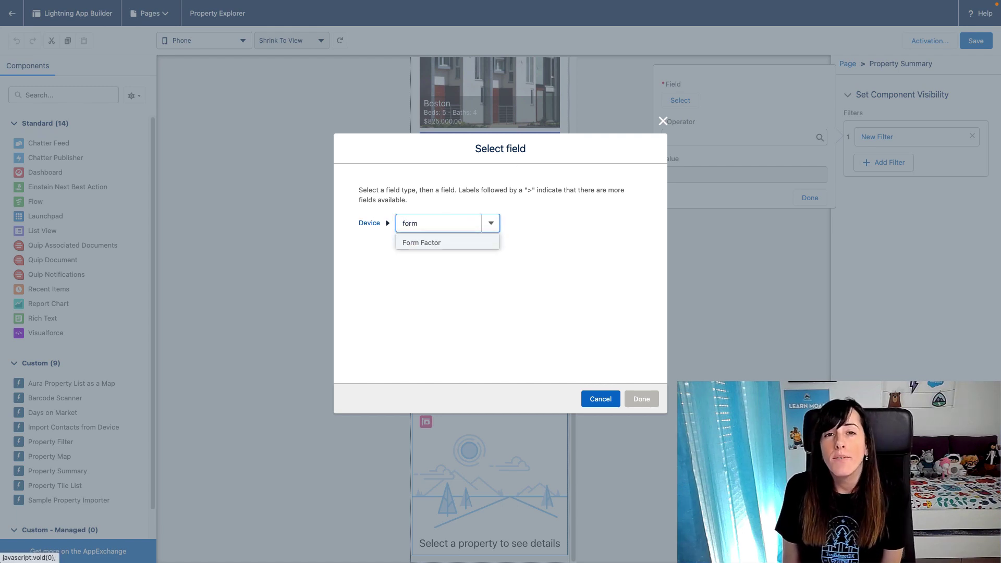
left_click(469, 239)
left_click(639, 398)
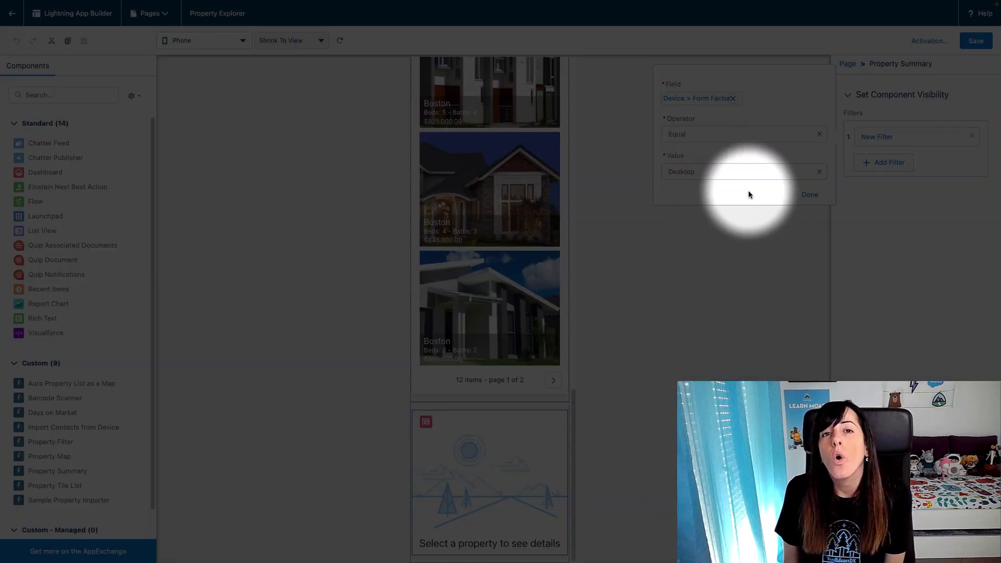
left_click(800, 196)
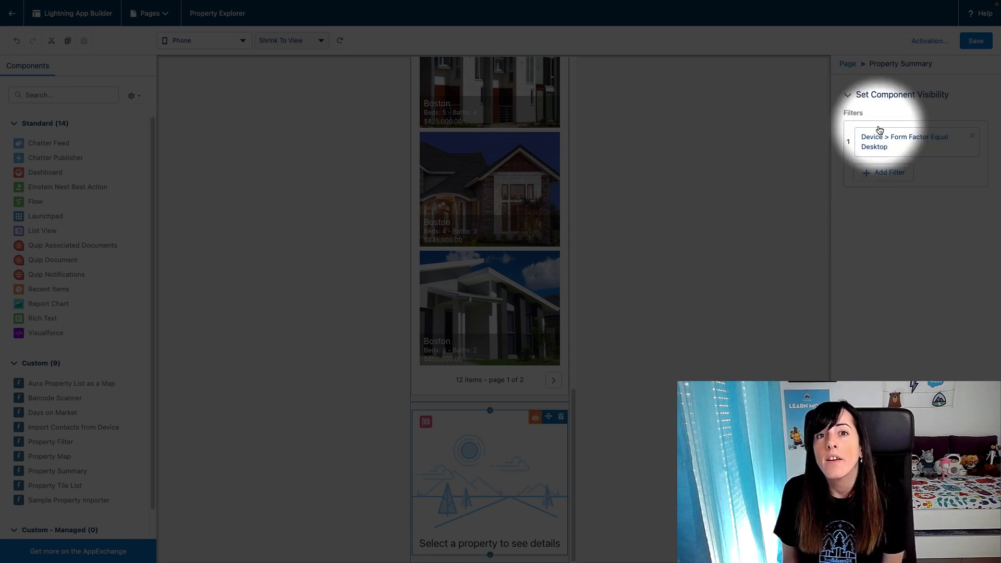
left_click(969, 46)
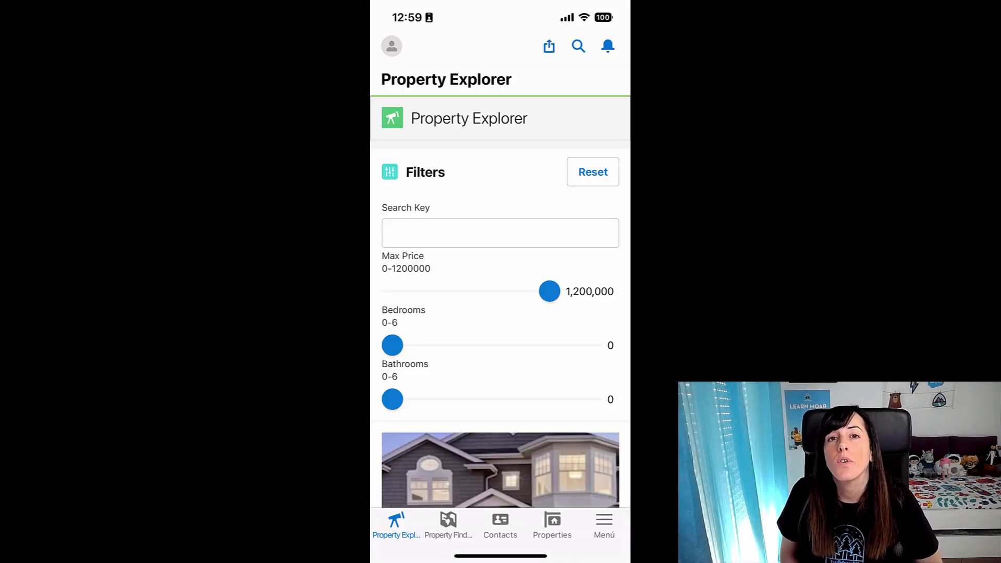
Scroll through the property tiles of Property Explorer on the phone
scroll(500, 302, "down", 15)
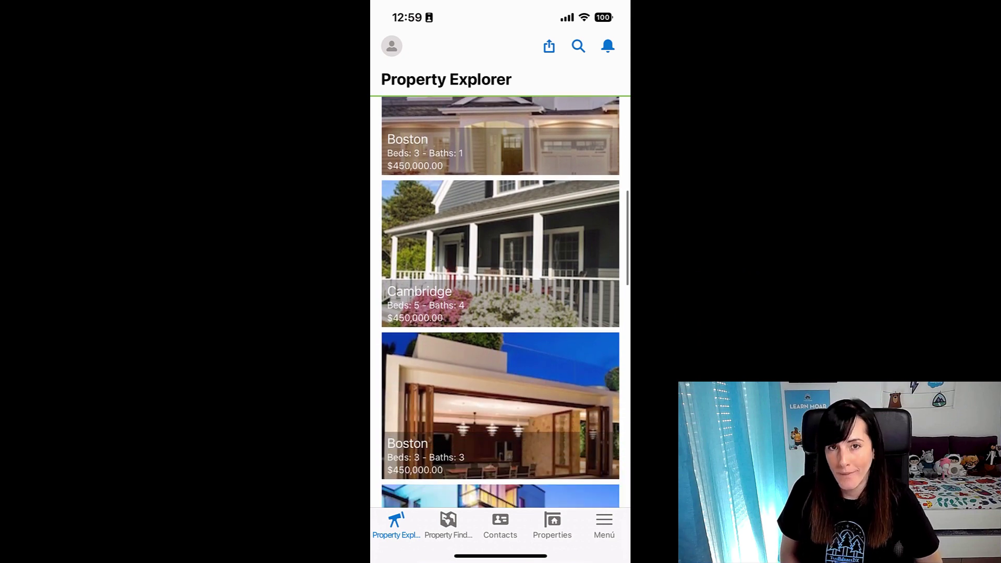
scroll(500, 301, "down", 10)
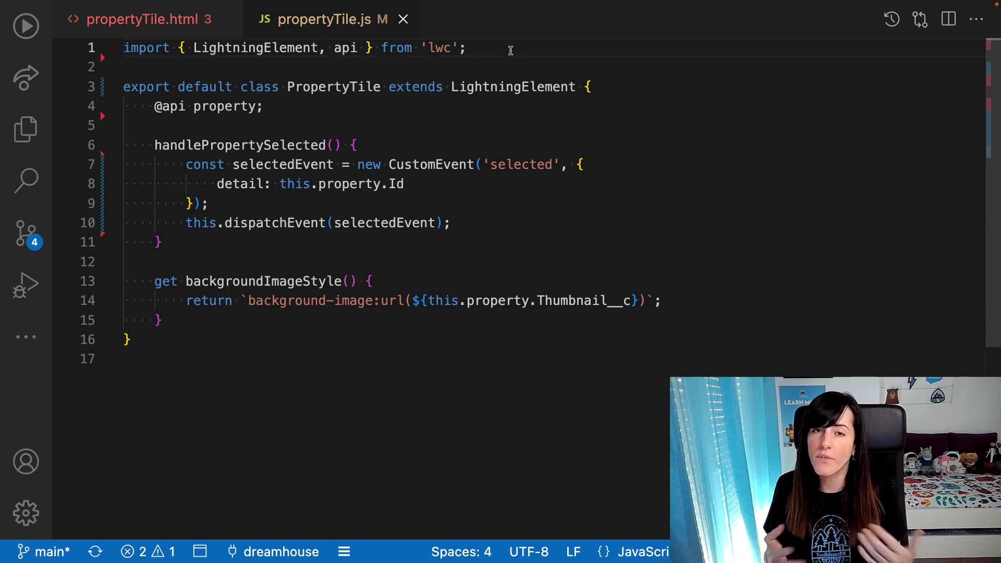
Import FORM_FACTOR and NavigationMixin, and wrap LightningElement in NavigationMixin()
key("Return")
type("import FOR")
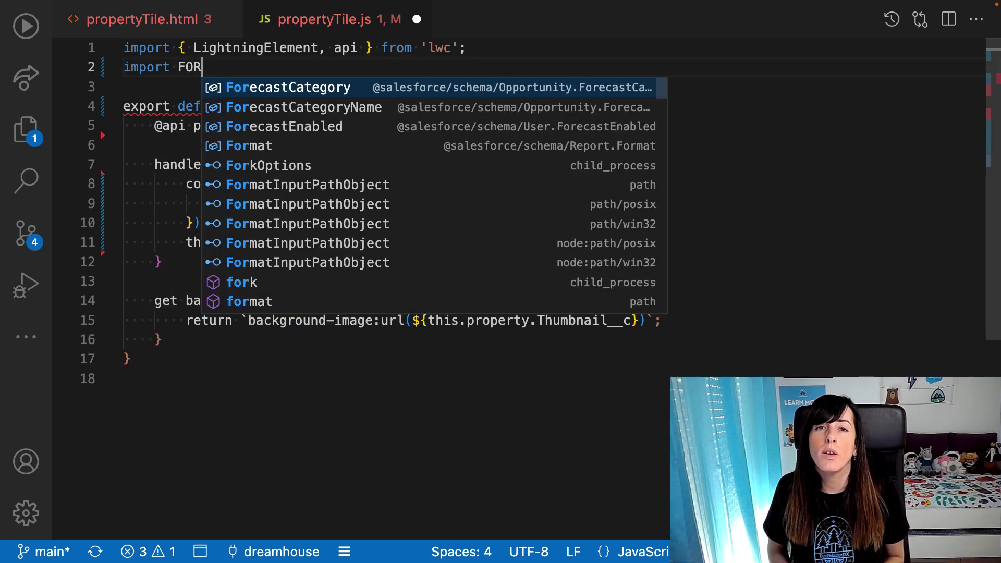
type("M_FACTOR from '@salesforce/cli")
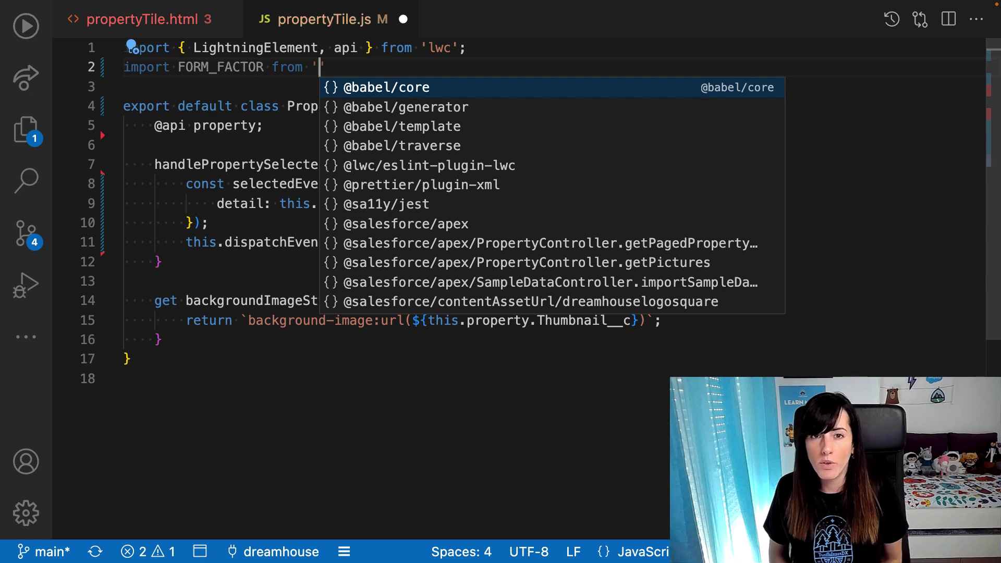
type("ent/formFactor';")
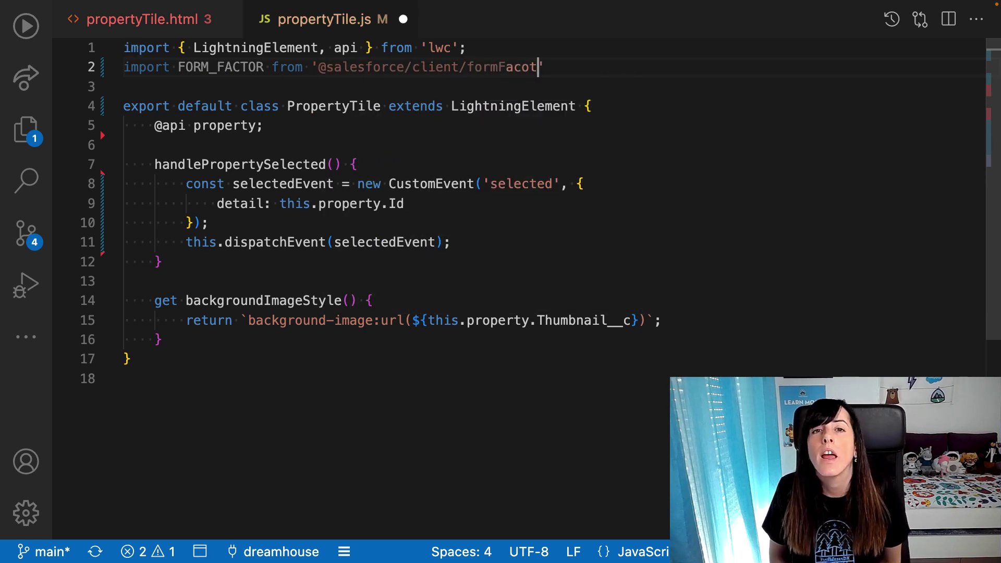
key("Return")
type("import { NavigationMixin }")
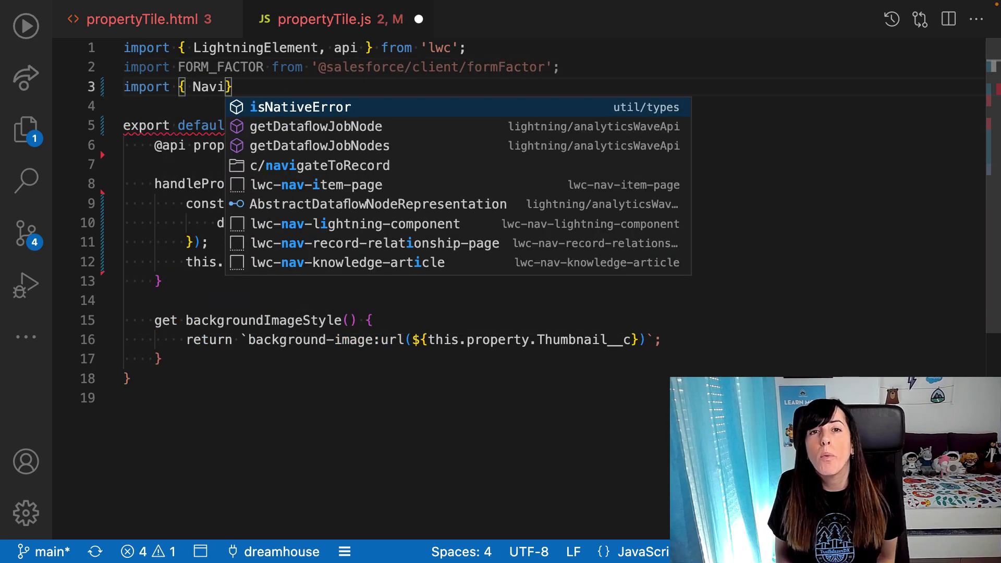
type(" fr")
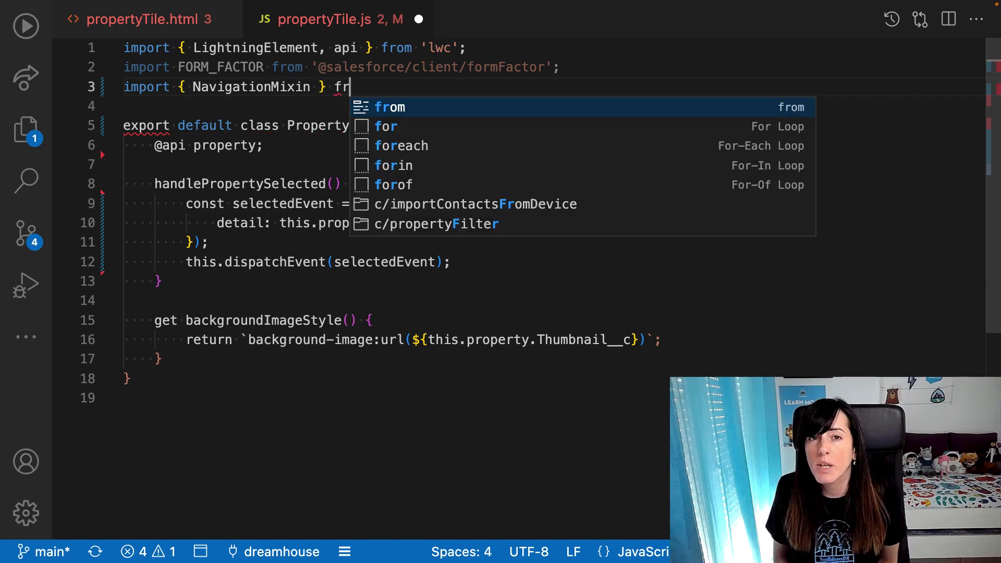
type("om 'lightning/navigation';")
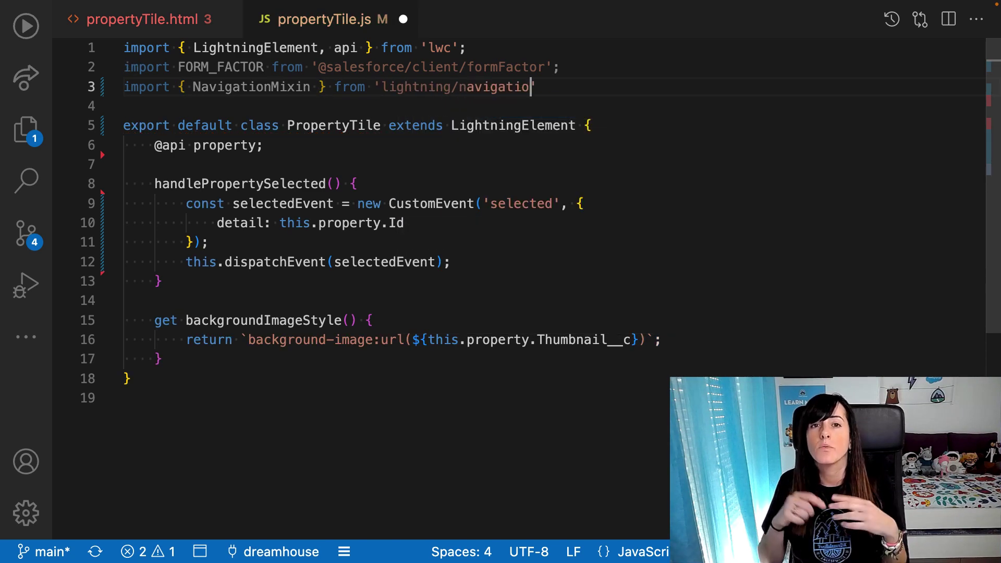
left_click(551, 125)
type("NavigationMixin(")
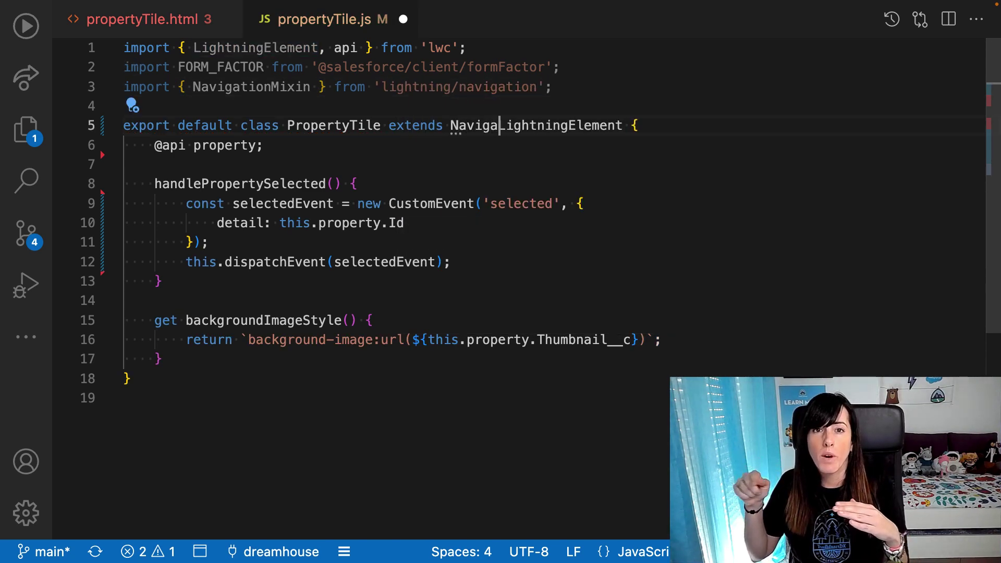
left_click(701, 125)
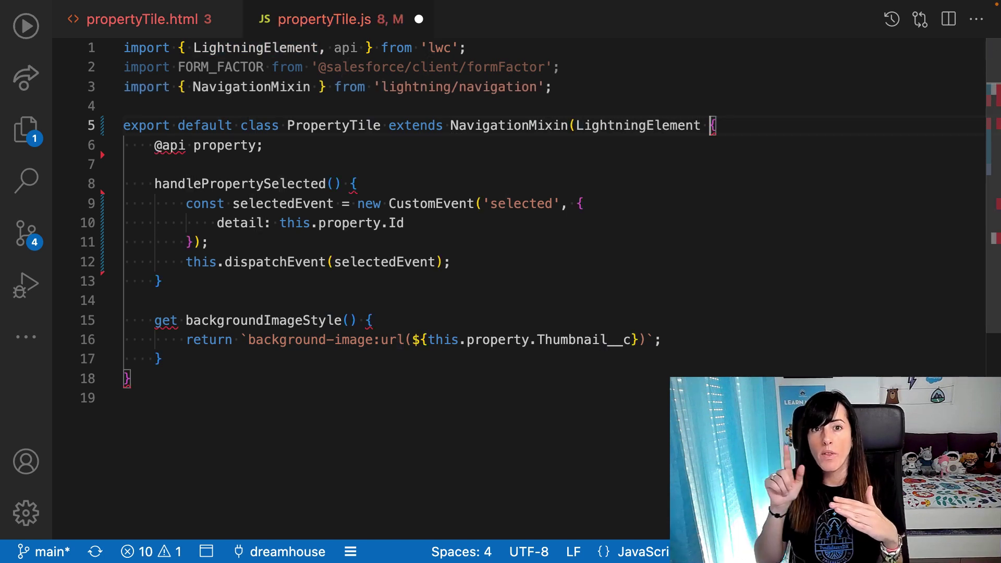
type(")")
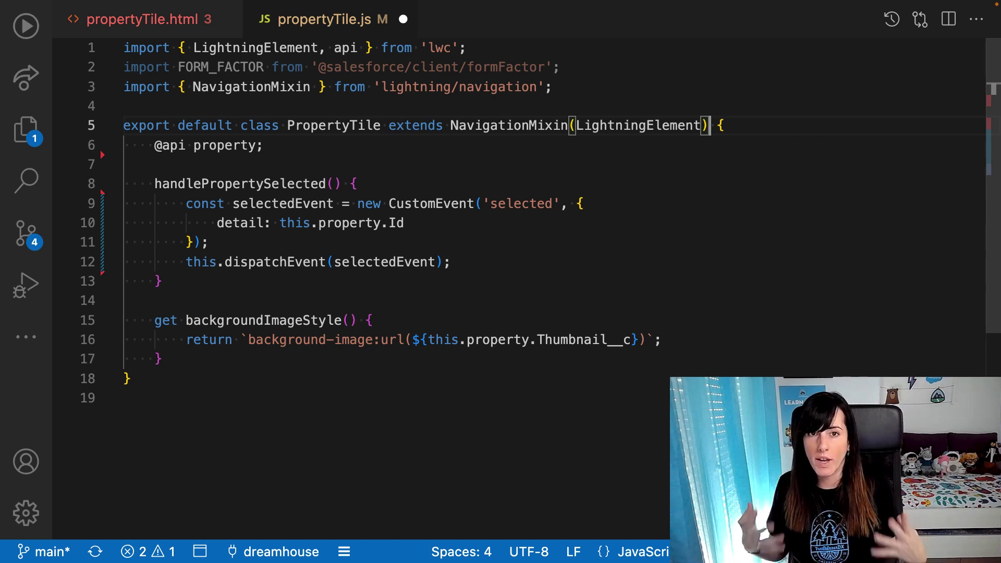
Start an if (FORM_FACTOR === 'Small') block inside handlePropertySelected
key("Down")
key("Down")
key("Down")
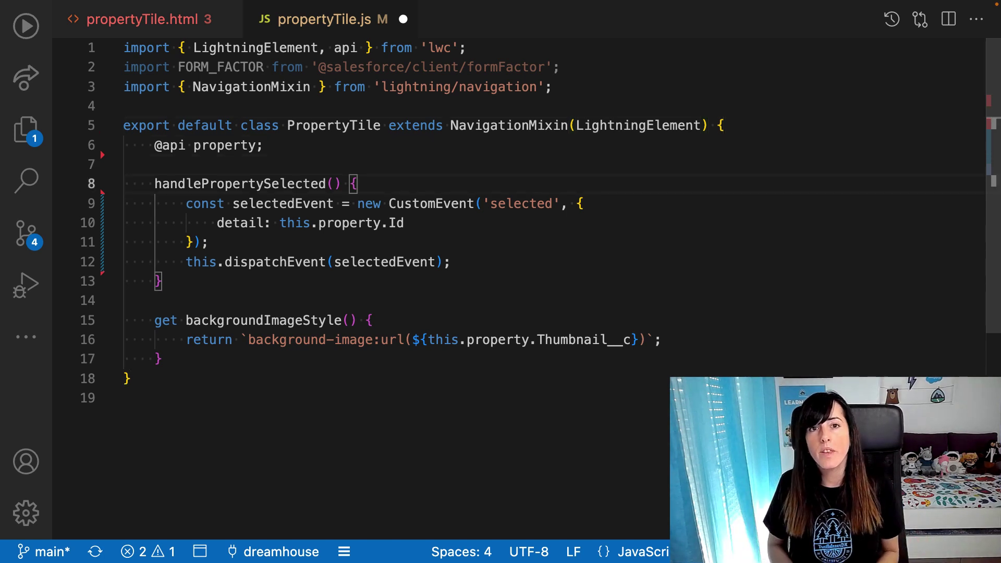
key("Return")
type("if (FORM")
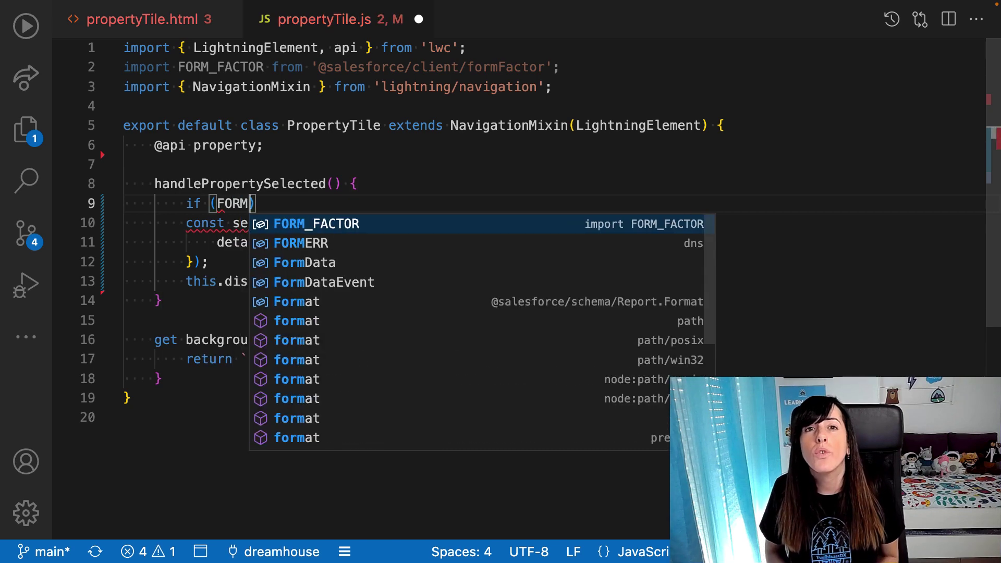
key("Tab")
type("=== '")
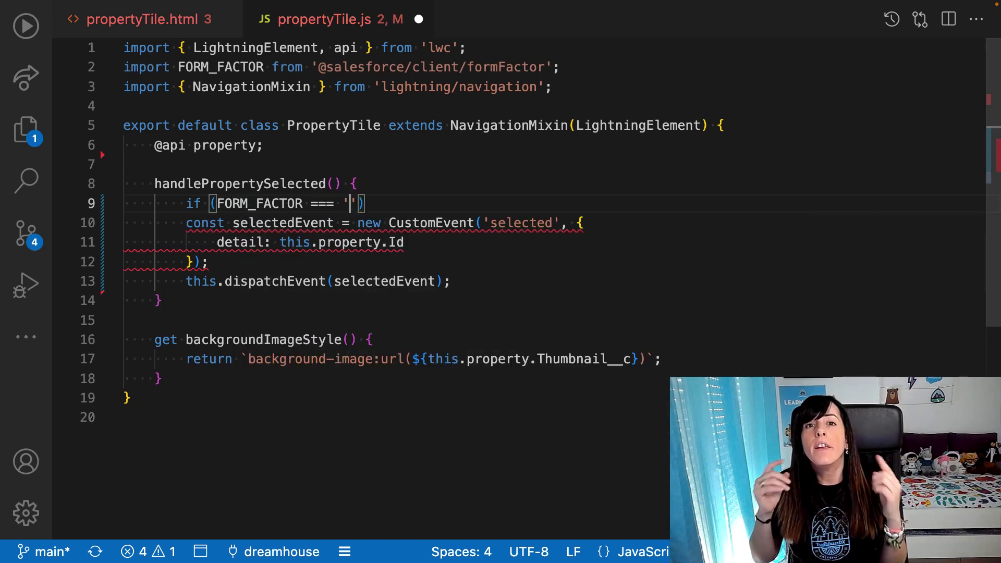
type("Small")
key("Right")
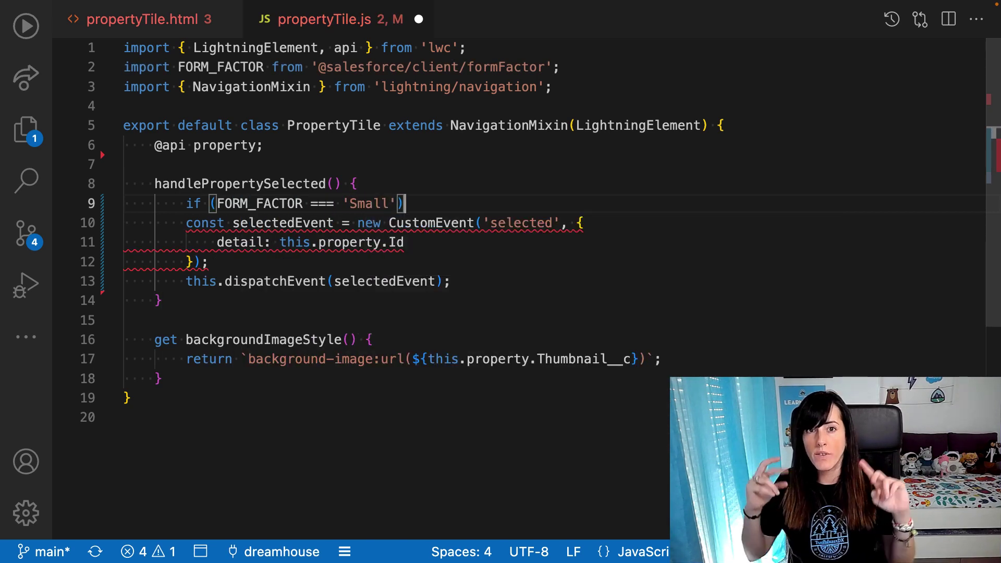
type("{")
key("Return")
Put the existing event dispatch in an else block and paste Property__c record navigation into the if branch
left_click(193, 242)
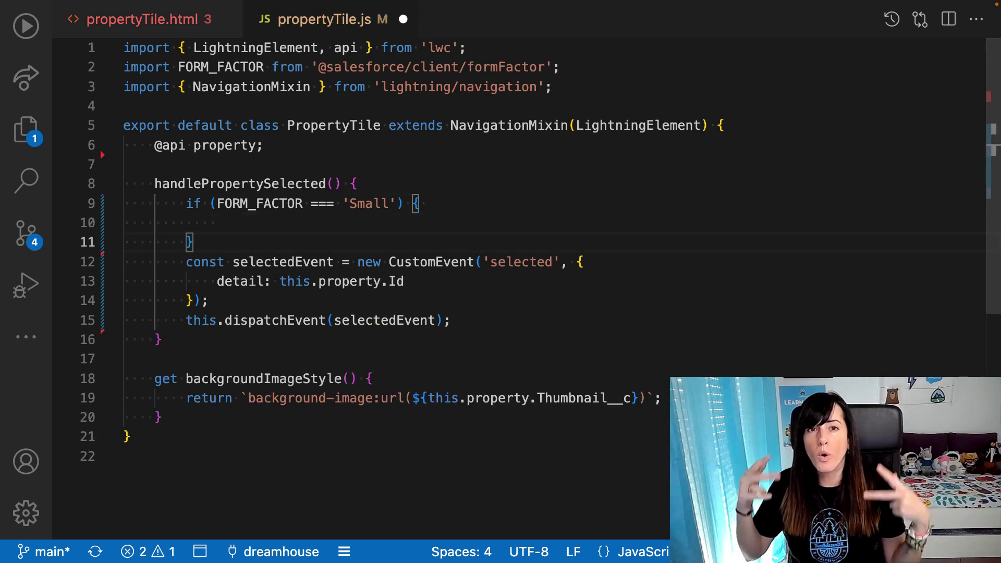
type("else {")
key("Down")
key("Down")
key("Down")
key("Down")
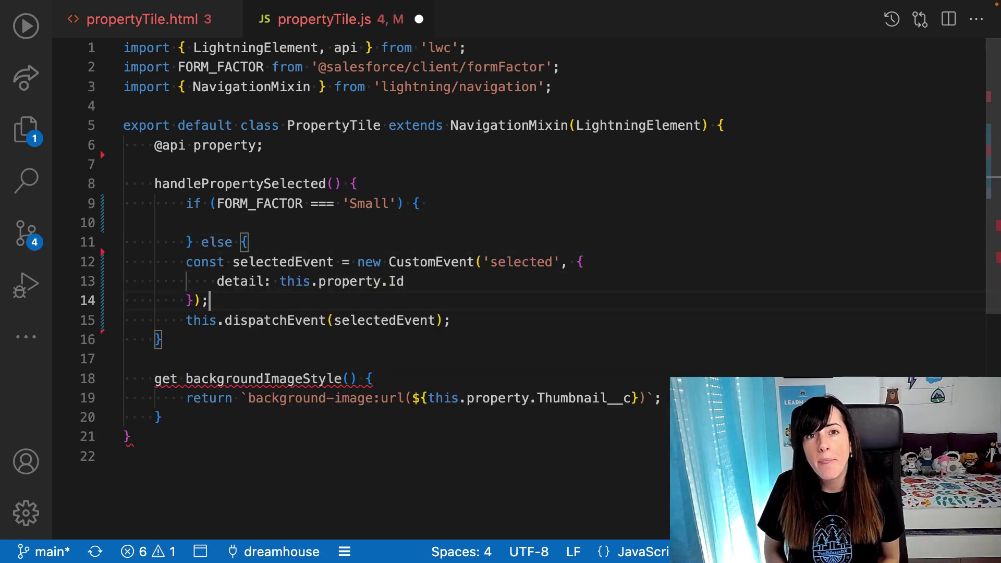
key("End")
key("Return")
type("}")
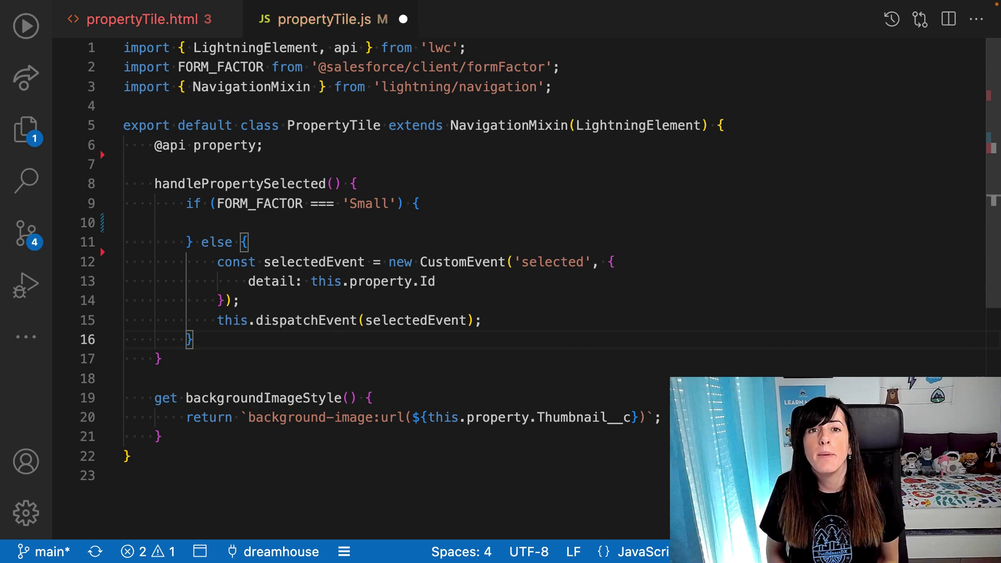
key("Up")
key("Up")
key("Up")
key("Up")
key("Up")
key("Up")
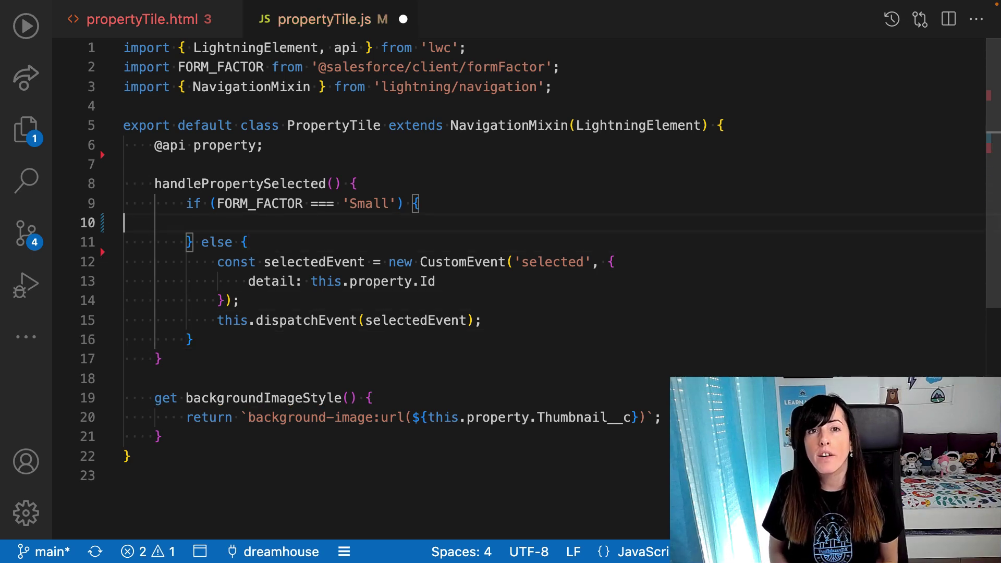
key("Tab")
key("Tab")
type("this[NavigationMixin.Navigate]({                     type: 'standard__recordPage',                     attributes: {                         recordId: this.property.Id,                         objectApiName: 'Property__c',                         actionName: 'view'                     }                 });")
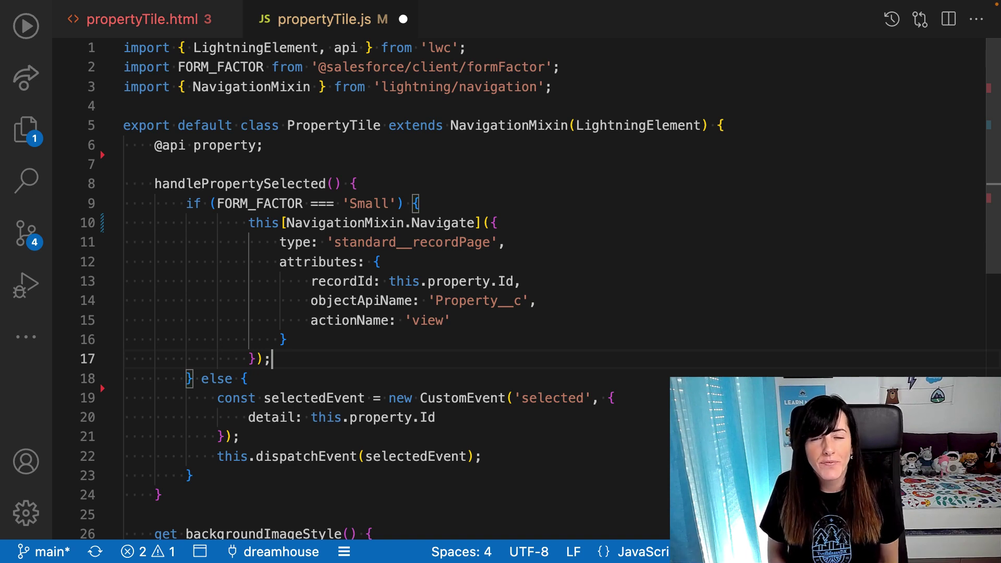
Save propertyTile.js and push the source to the org with sfdx force:source:push
key("super+s")
key("ctrl+grave")
type("sfdx force:source:push")
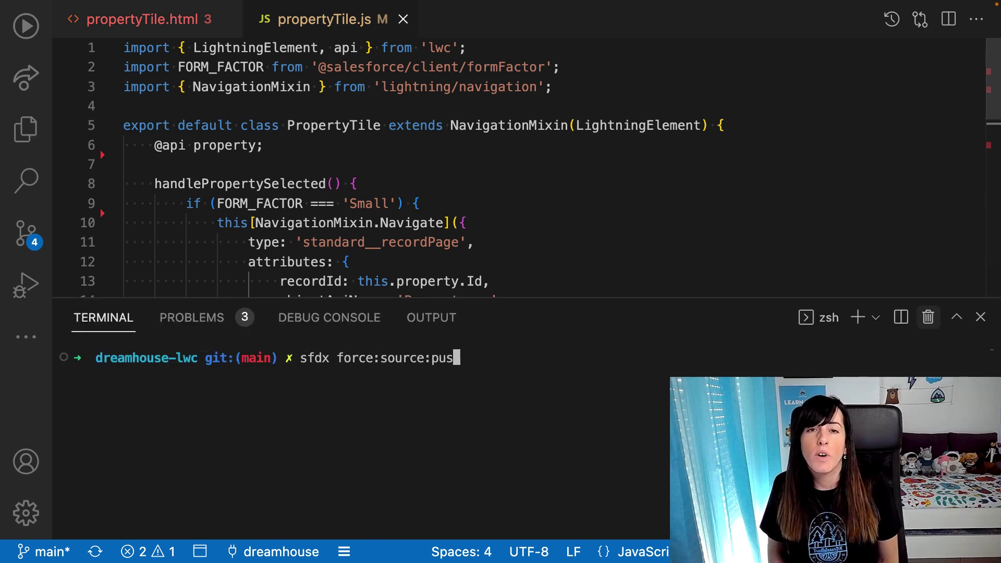
key("Return")
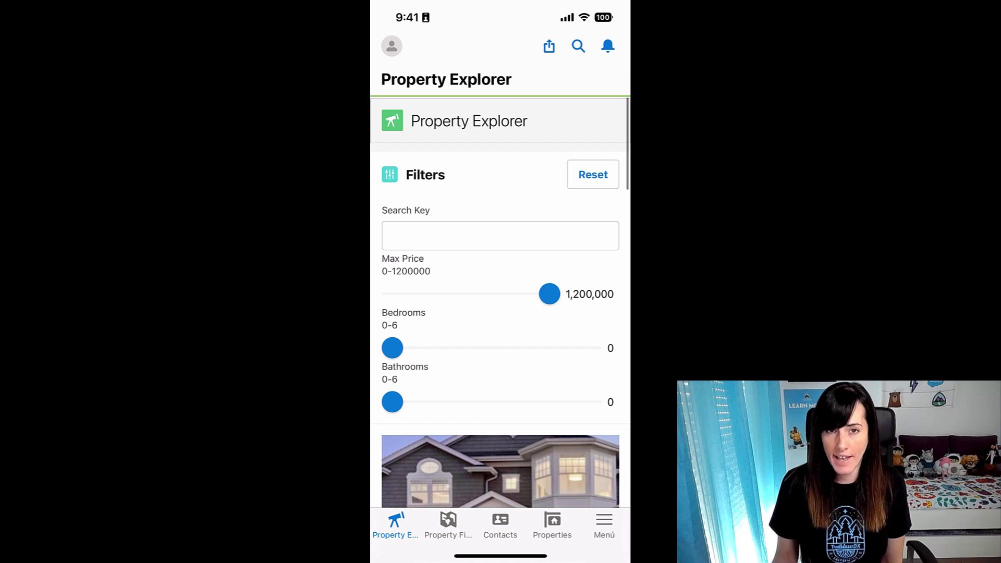
scroll(500, 303, "down", 4)
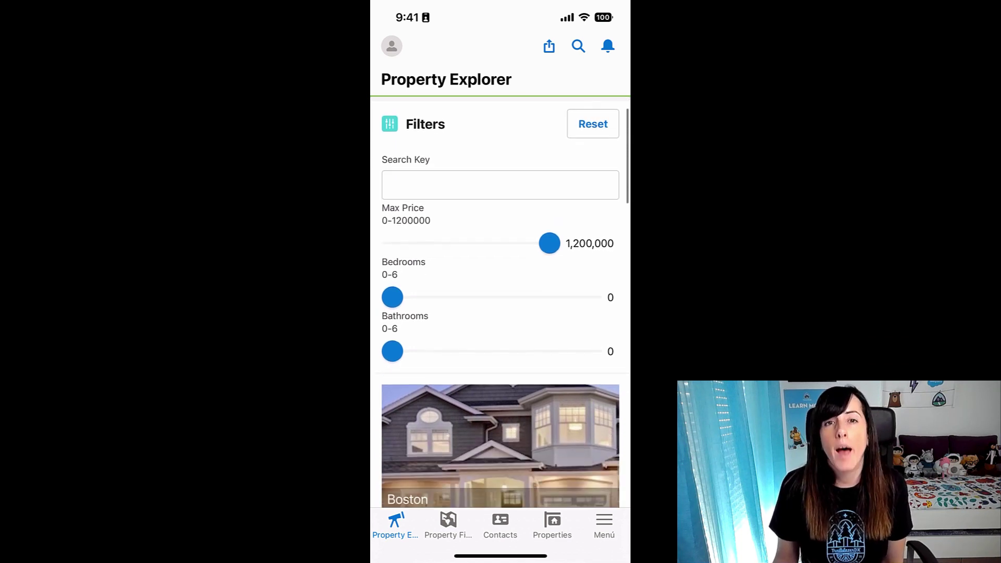